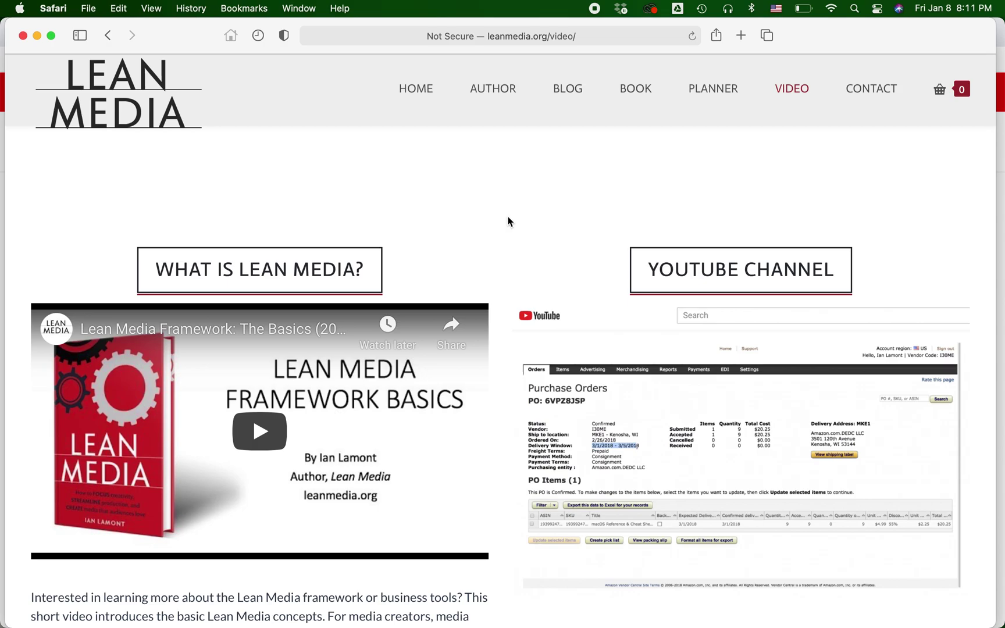
Switch from Safari to Google Chrome
key("super+Tab")
key("super+Tab")
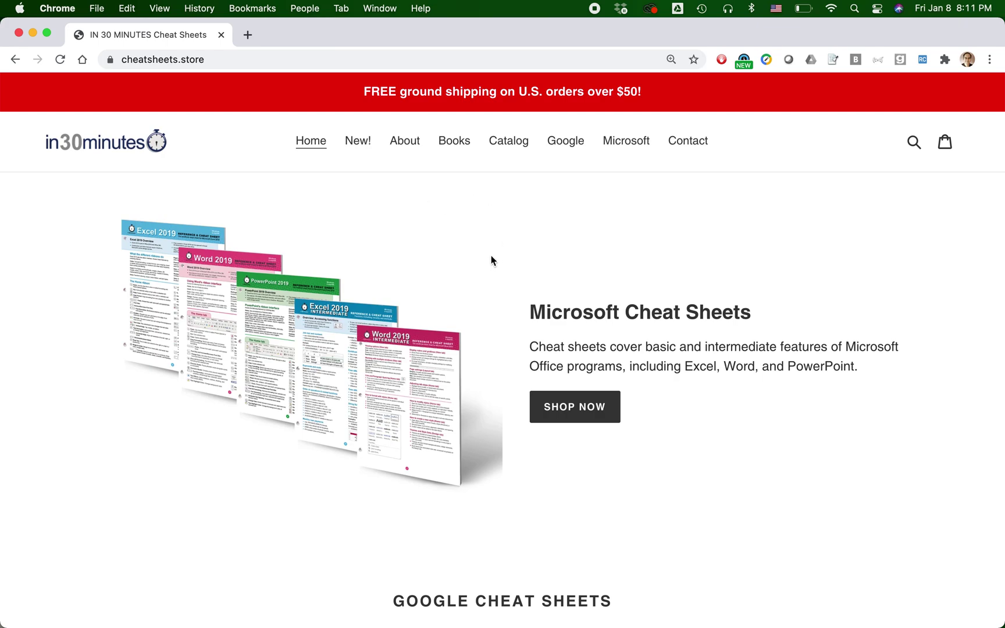
Scroll the cheatsheets.store home page to the books and open Excel Basics In 30 Minutes
scroll(491, 256, "down", 3)
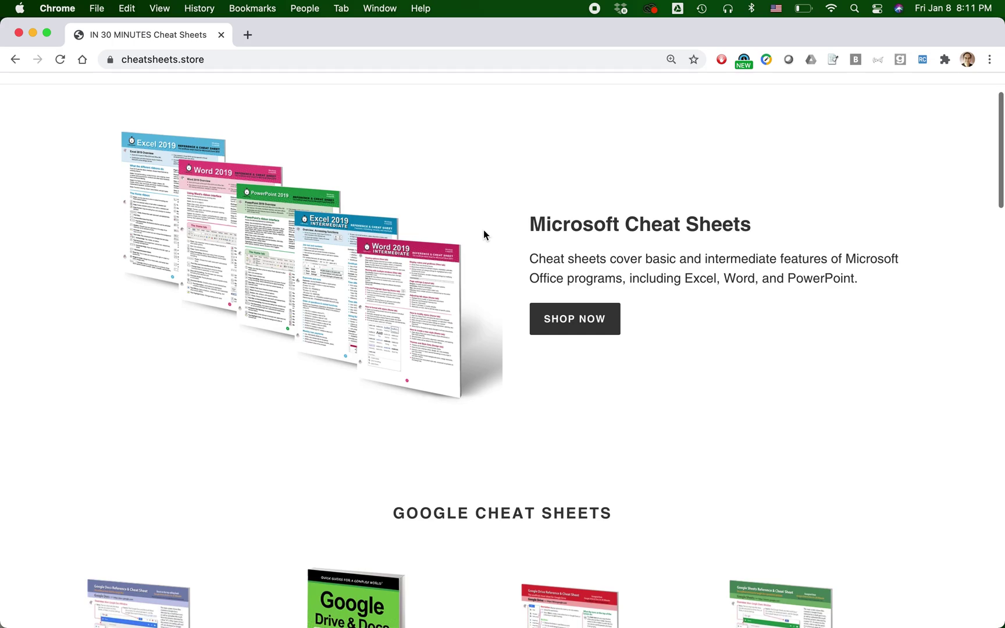
scroll(484, 231, "down", 5)
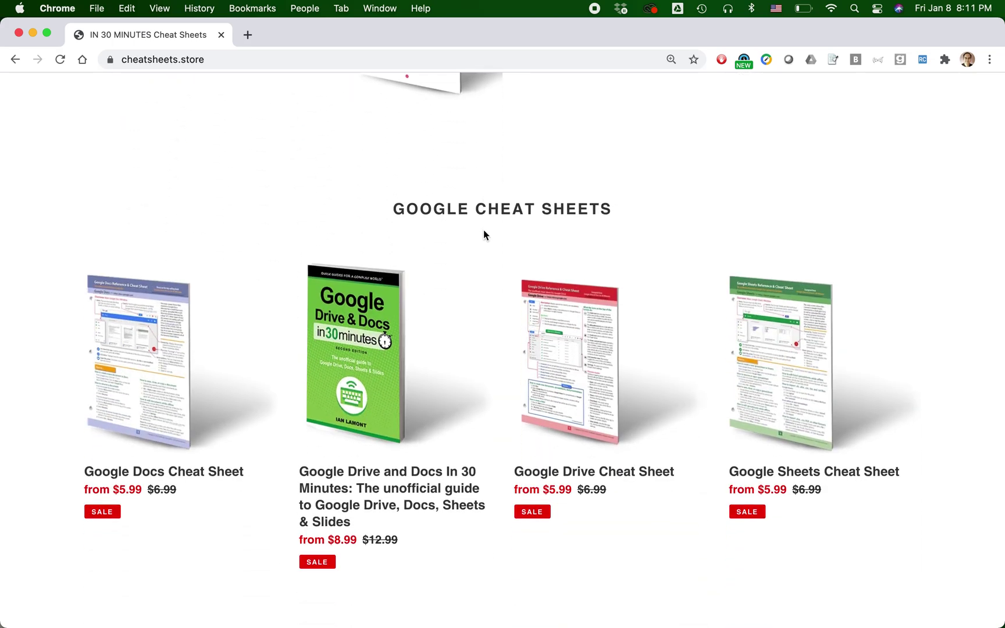
scroll(484, 231, "down", 6)
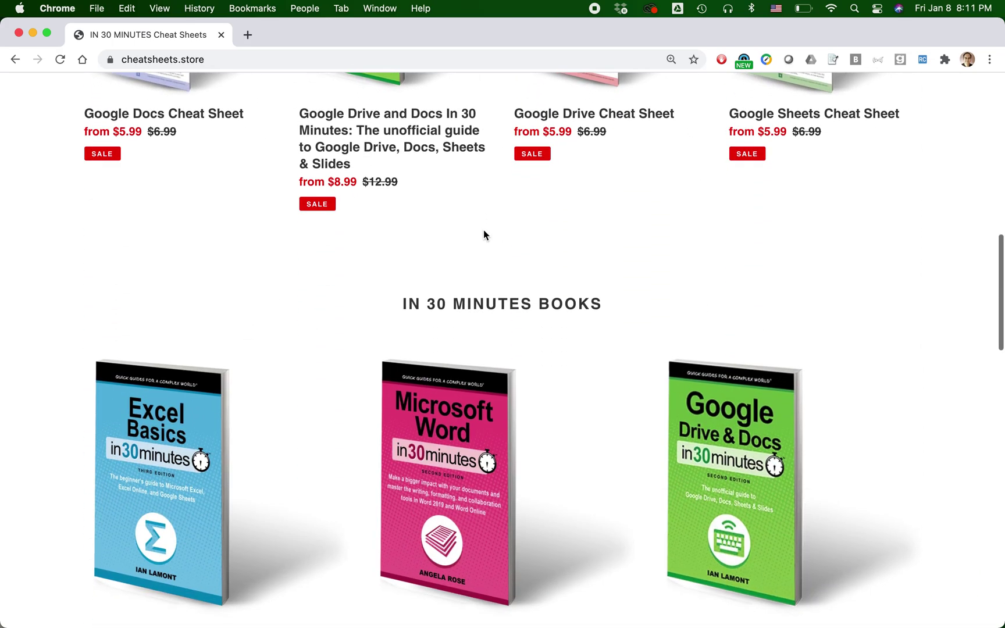
scroll(484, 231, "up", 7)
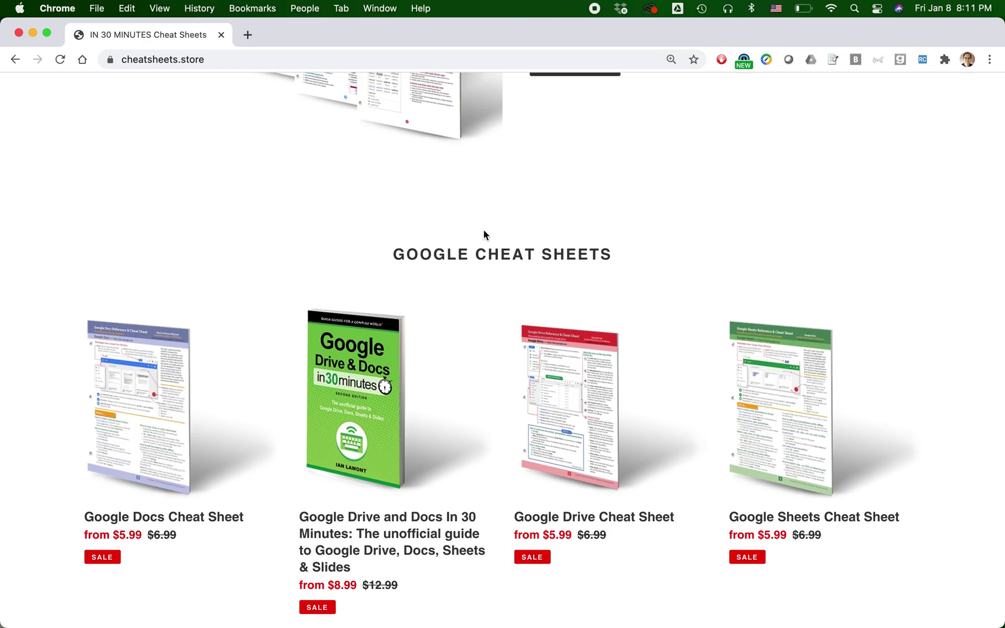
scroll(484, 234, "down", 8)
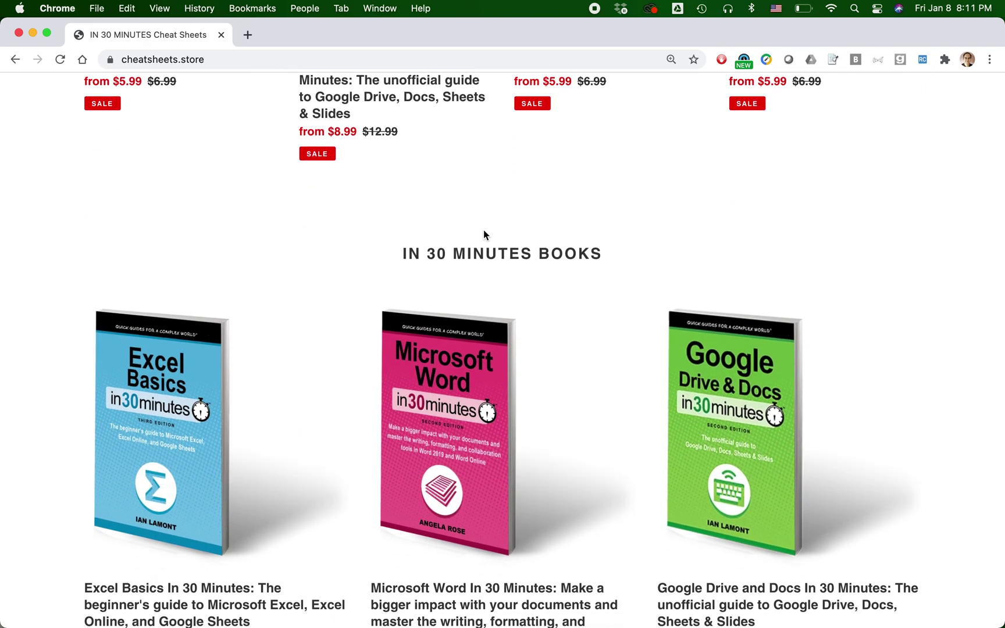
scroll(483, 234, "down", 4)
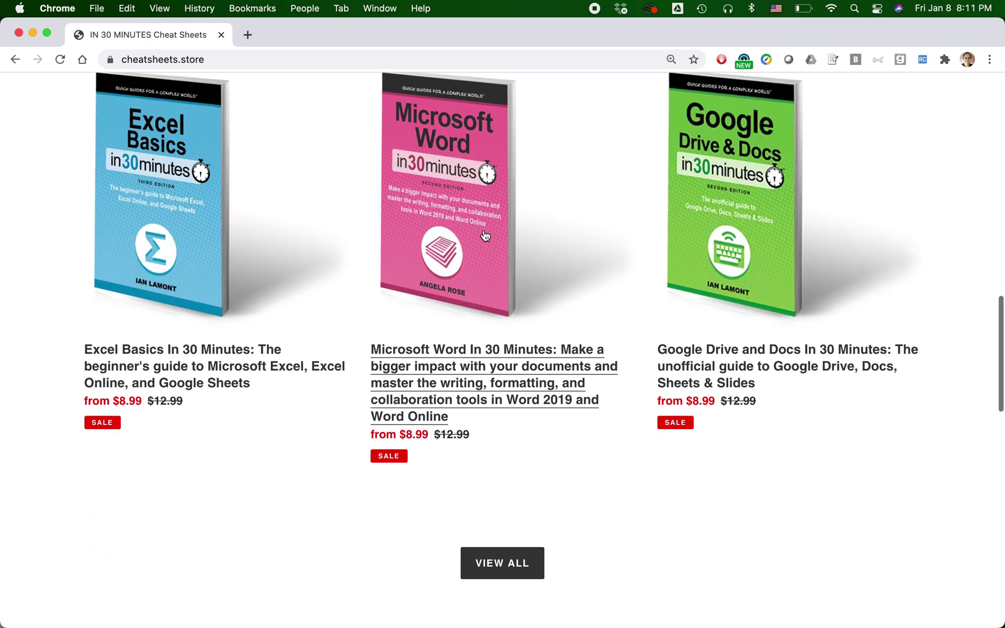
scroll(483, 234, "up", 1)
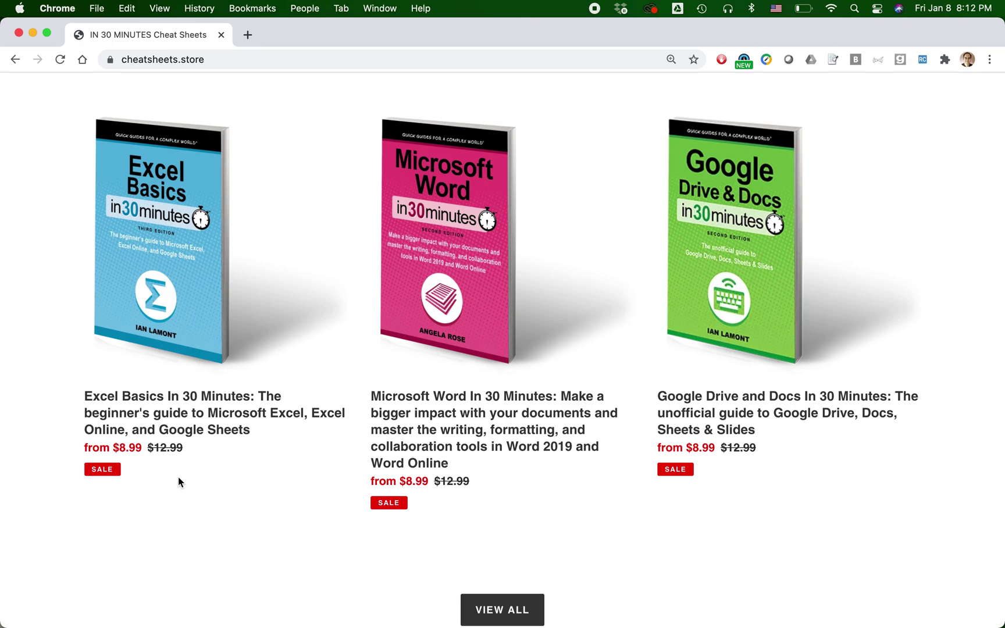
left_click(143, 208)
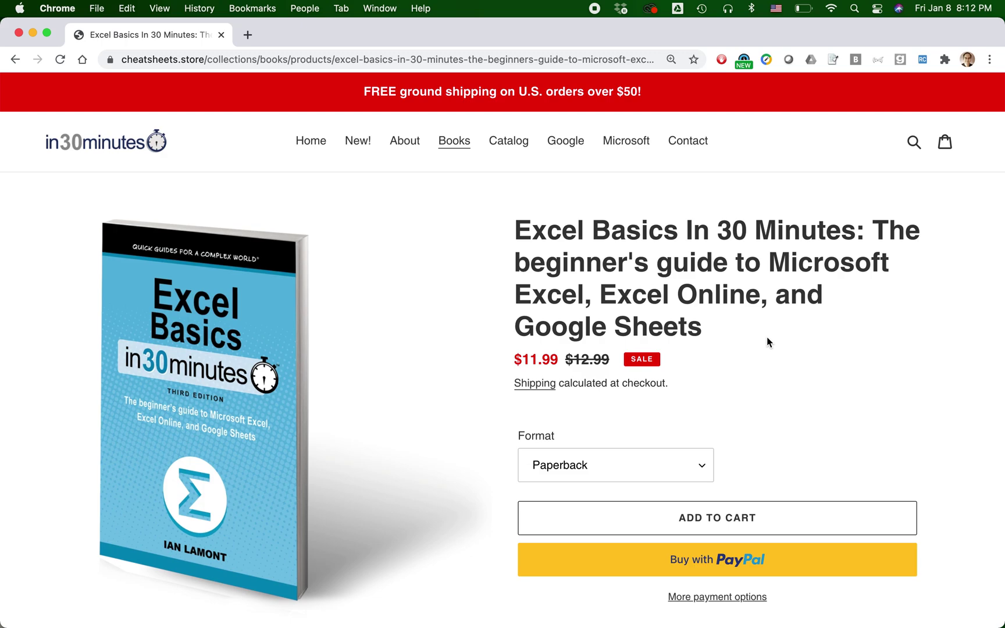
Check the PDF format's $8.99 price, revert to Paperback at $11.99, then go to Shopify admin
left_click(703, 468)
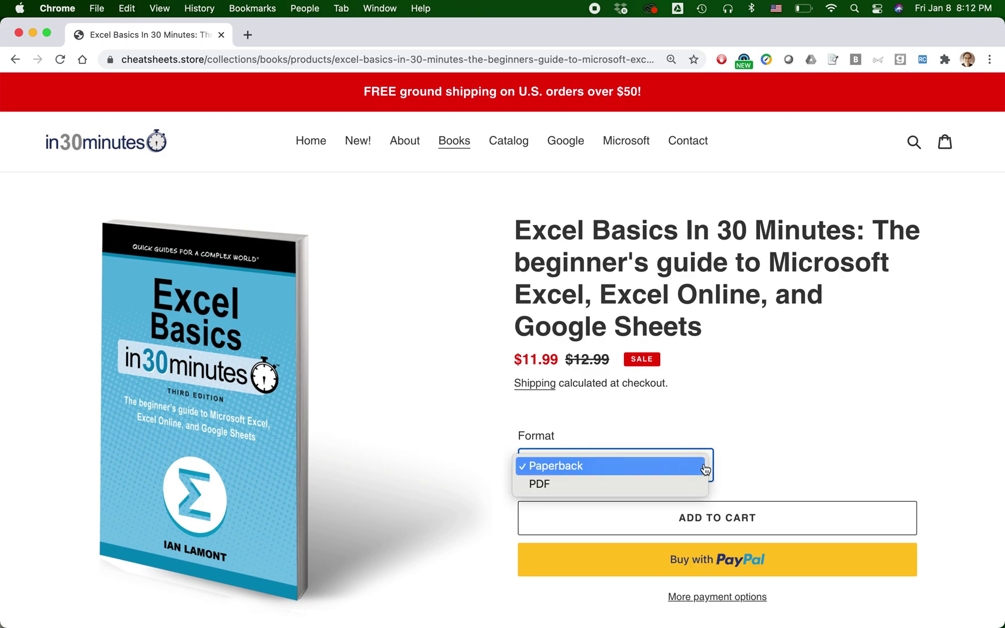
left_click(666, 486)
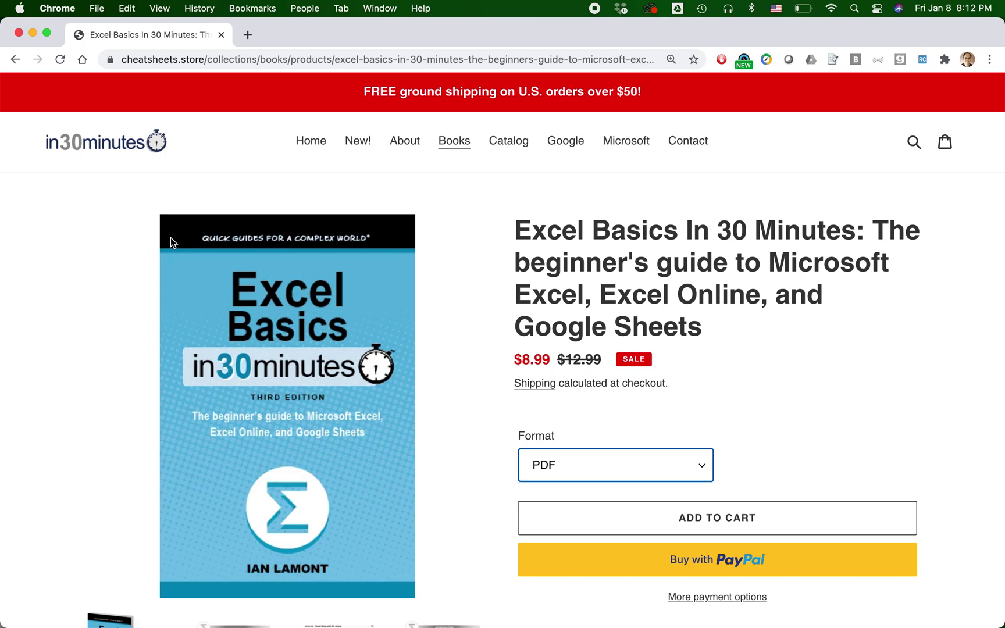
left_click(704, 468)
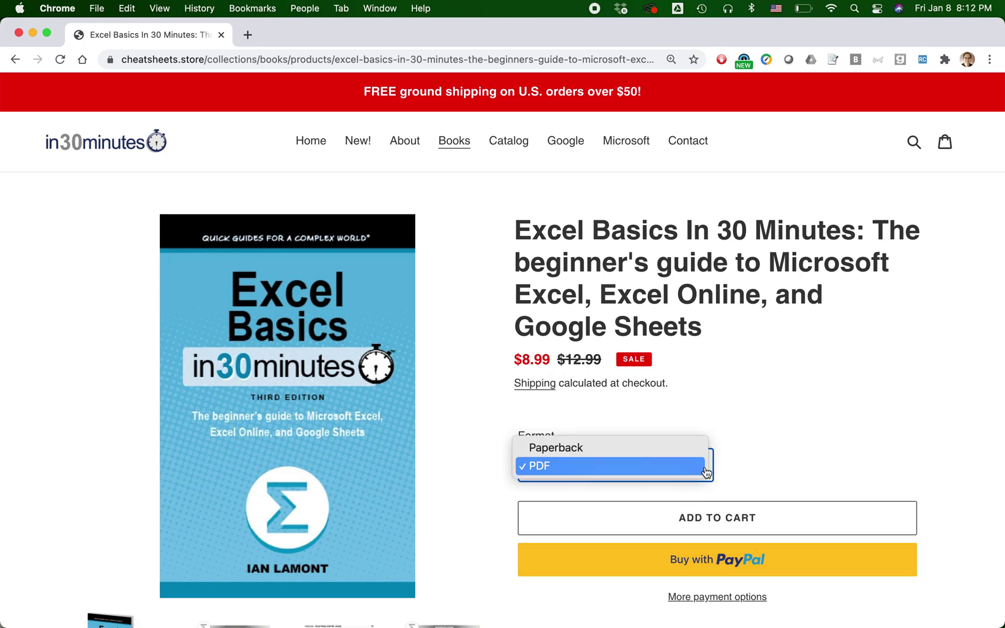
left_click(667, 451)
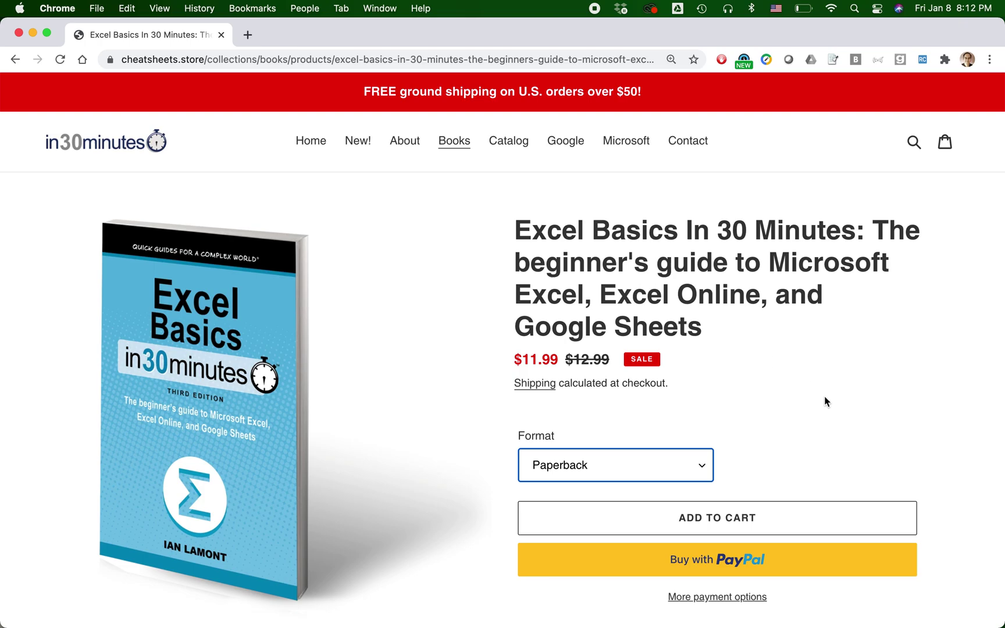
key("super+Tab")
key("super+Tab")
key("super+Tab")
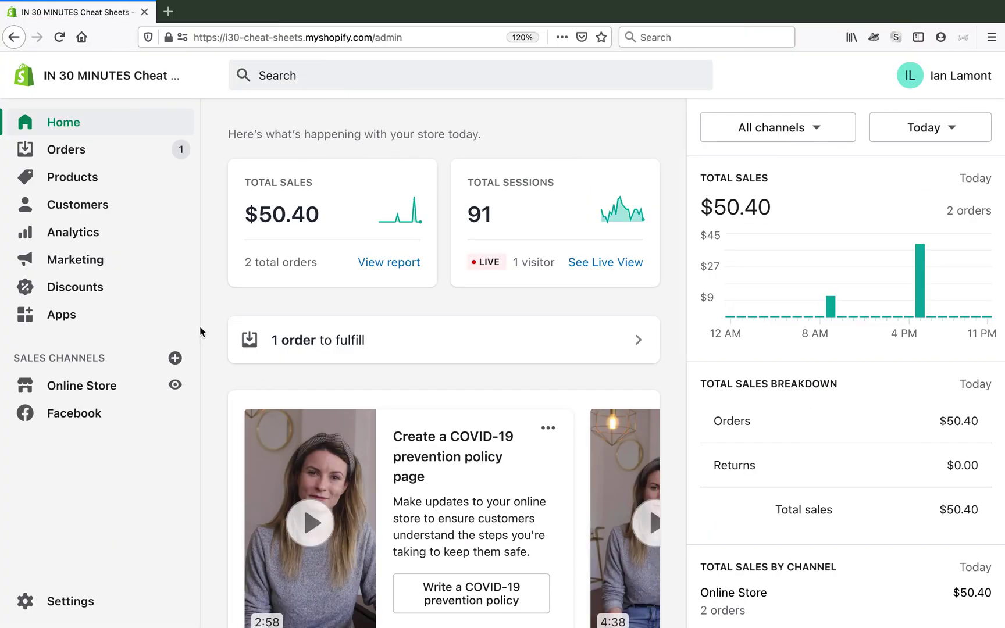
Open the Excel Basics product in Products and bring up its Variants options menu
left_click(68, 180)
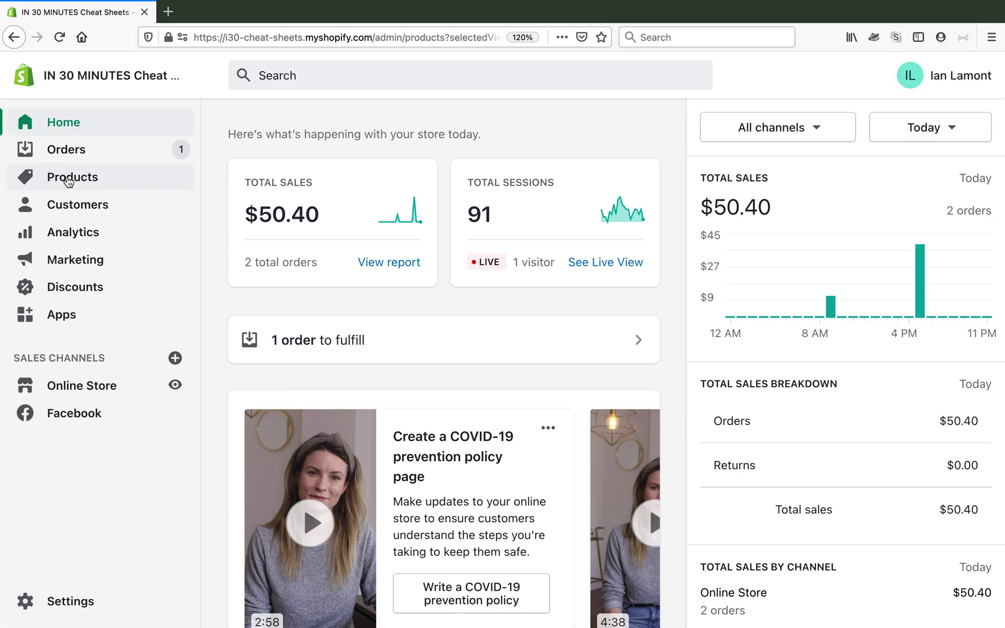
scroll(329, 293, "down", 3)
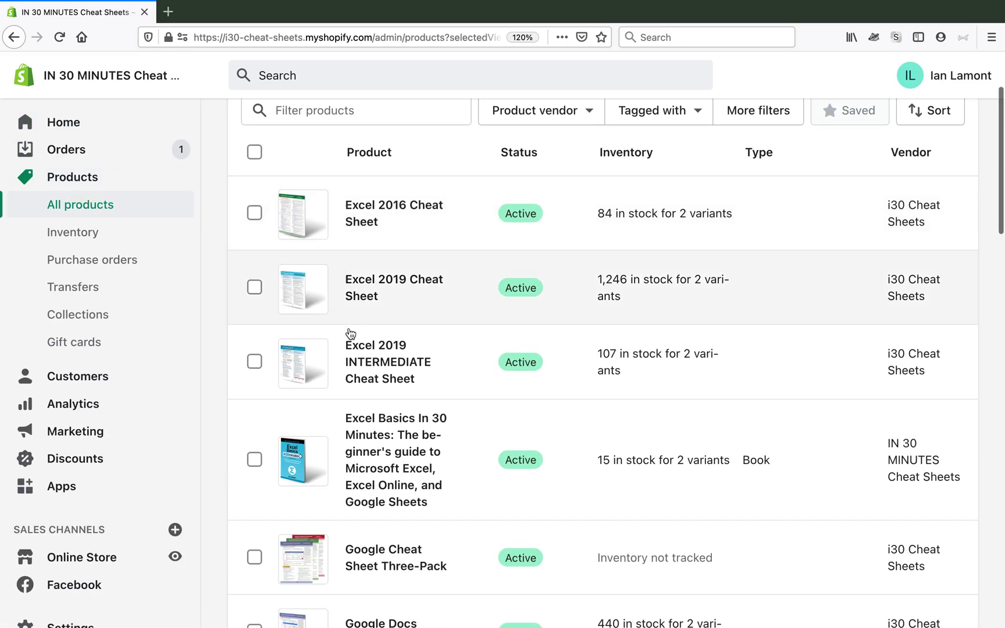
left_click(395, 467)
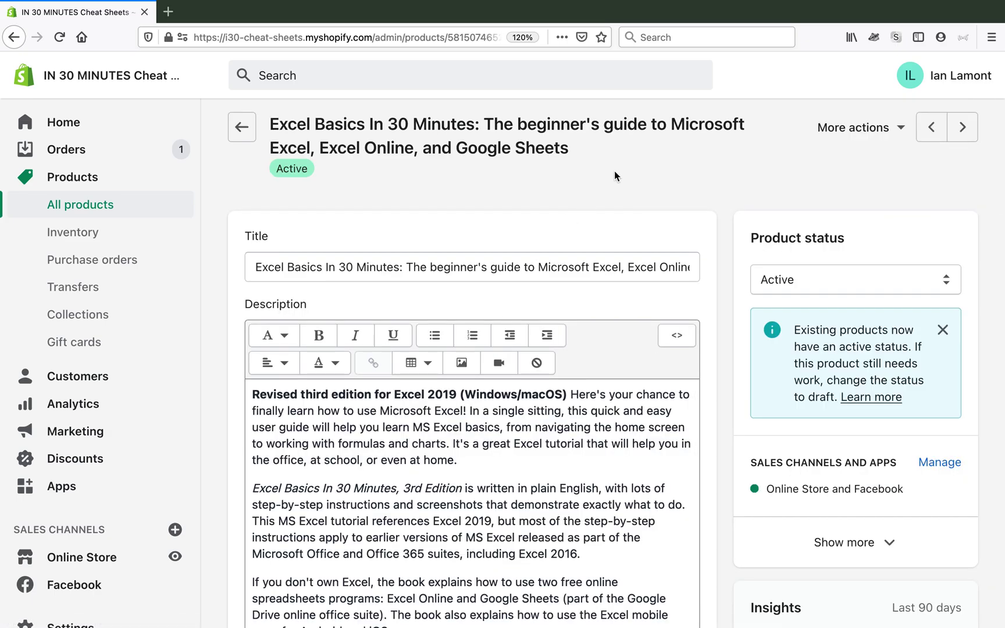
scroll(646, 144, "down", 12)
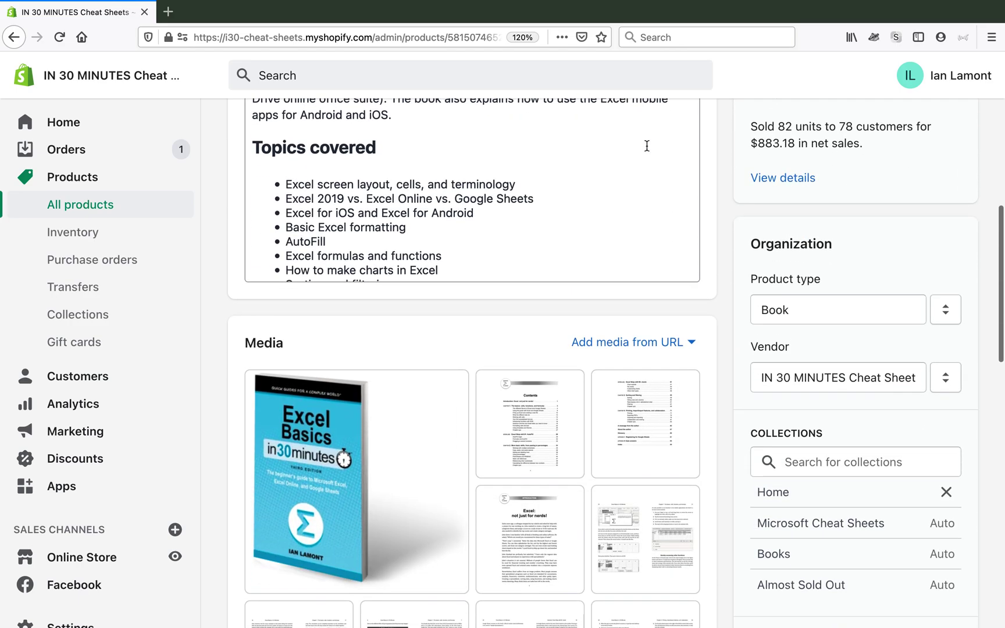
scroll(724, 219, "down", 10)
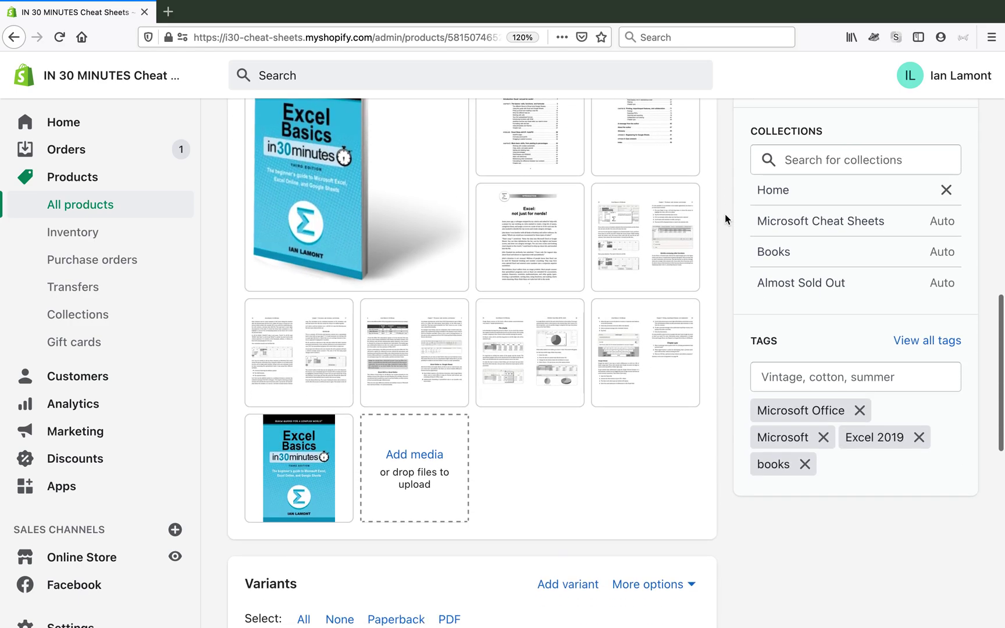
scroll(725, 219, "down", 2)
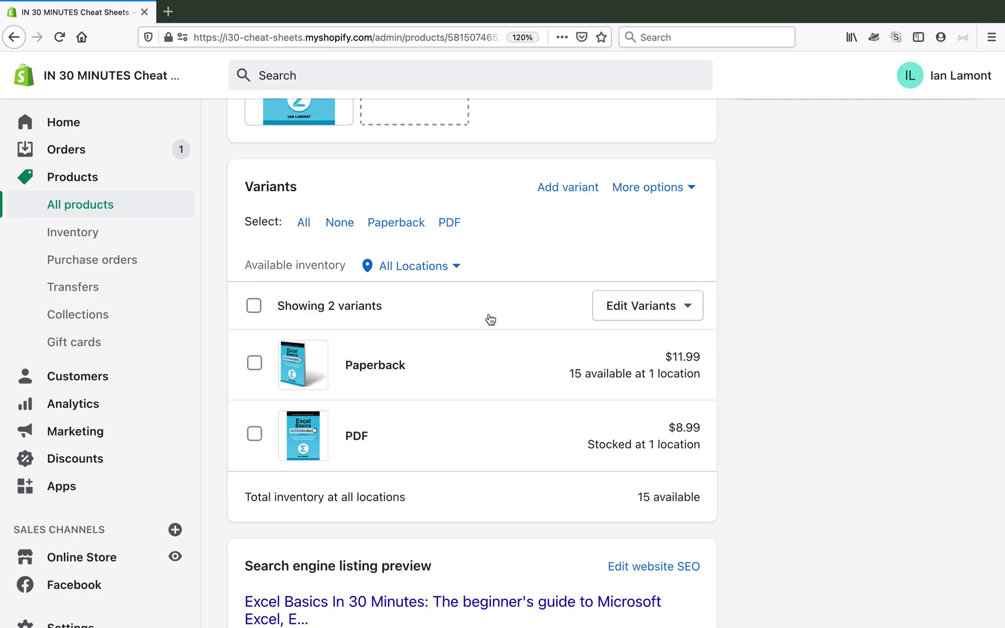
left_click(695, 196)
Drag Paperback after PDF in the Format variants, save the order, and return to Chrome
left_click(697, 266)
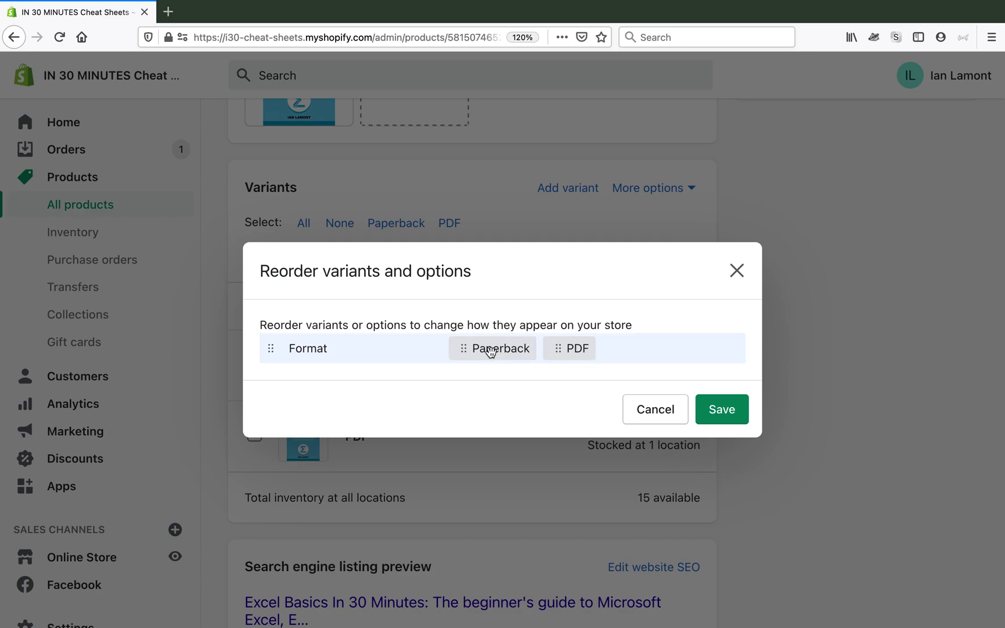
left_click_drag(489, 350, 574, 352)
left_click(725, 409)
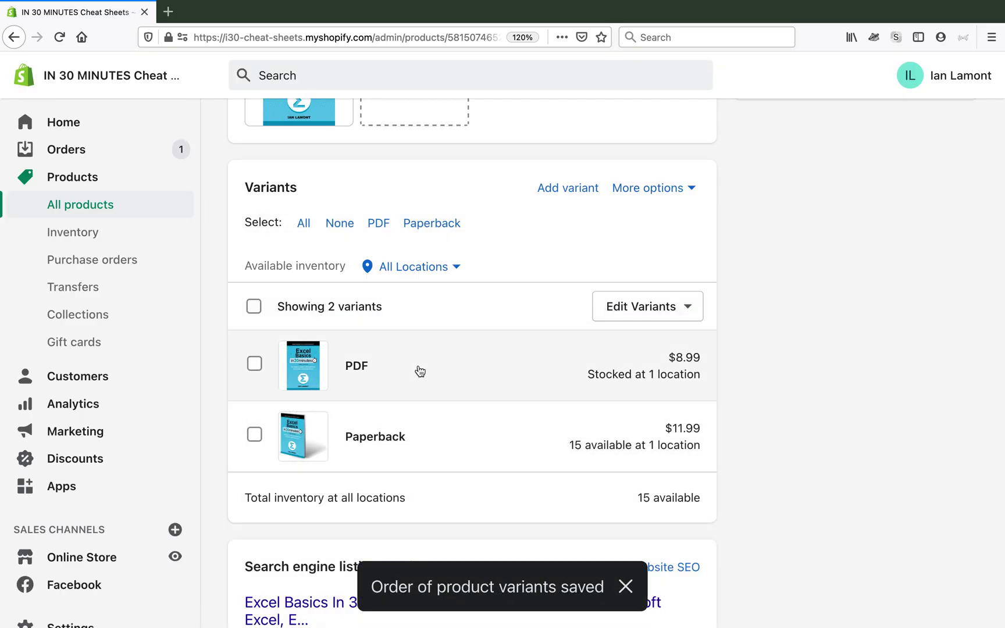
key("super+Tab")
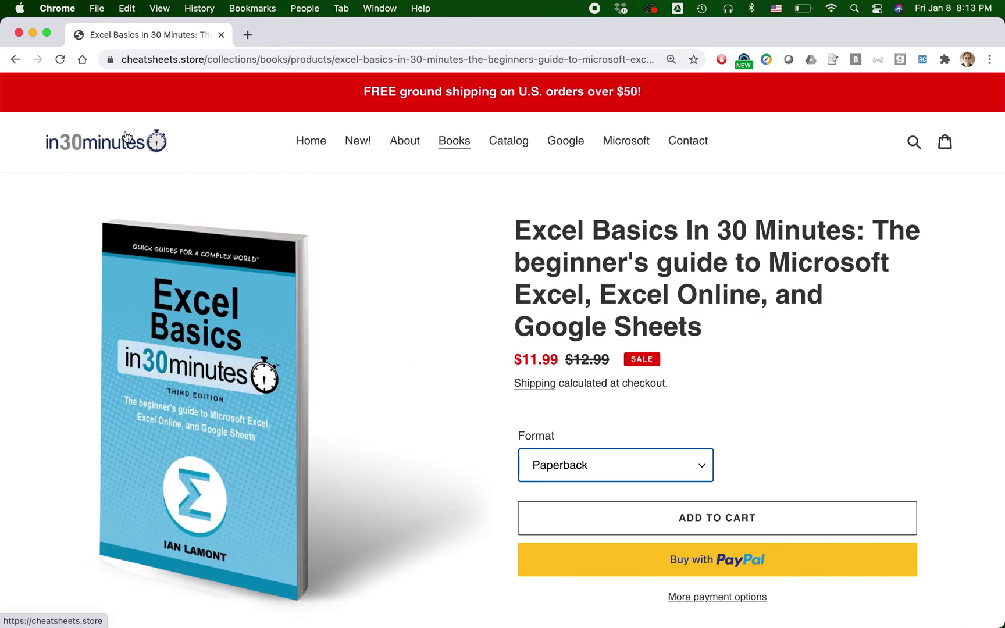
Reopen the Excel Basics store page from Home and confirm it defaults to PDF at $8.99
left_click(317, 147)
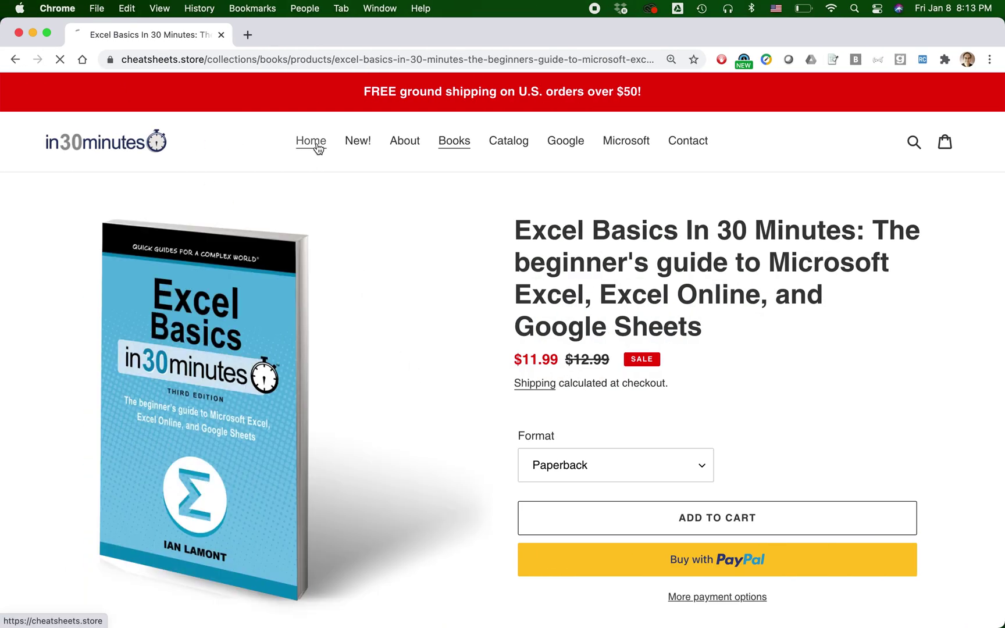
scroll(318, 151, "down", 10)
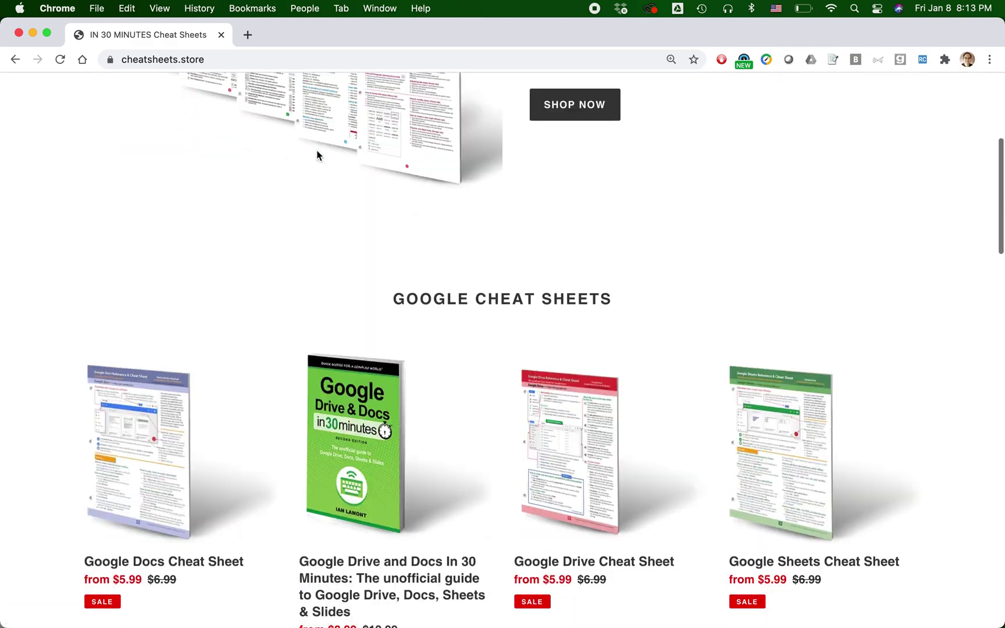
scroll(318, 156, "down", 4)
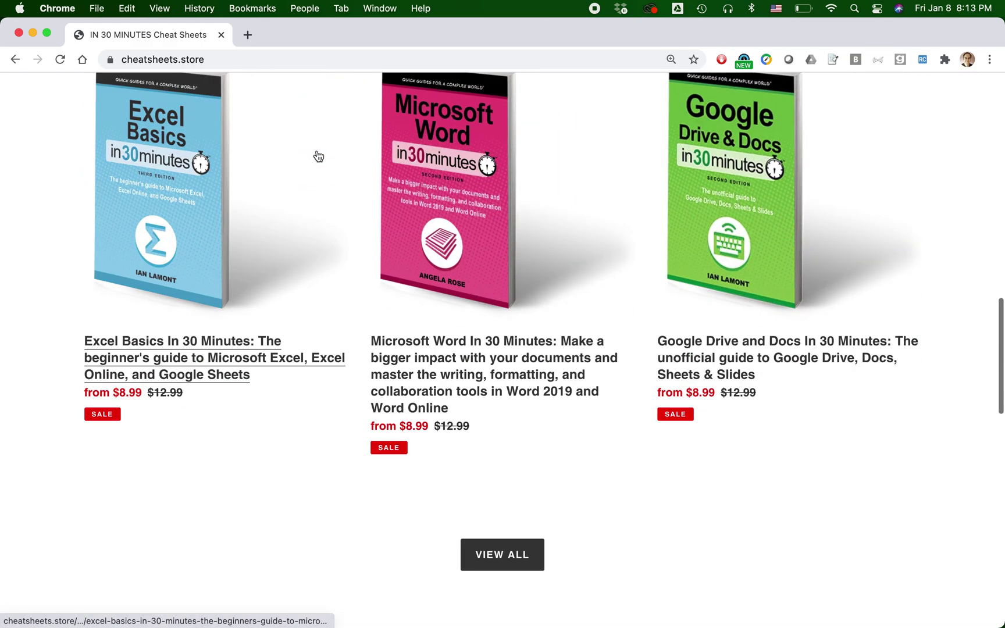
left_click(182, 367)
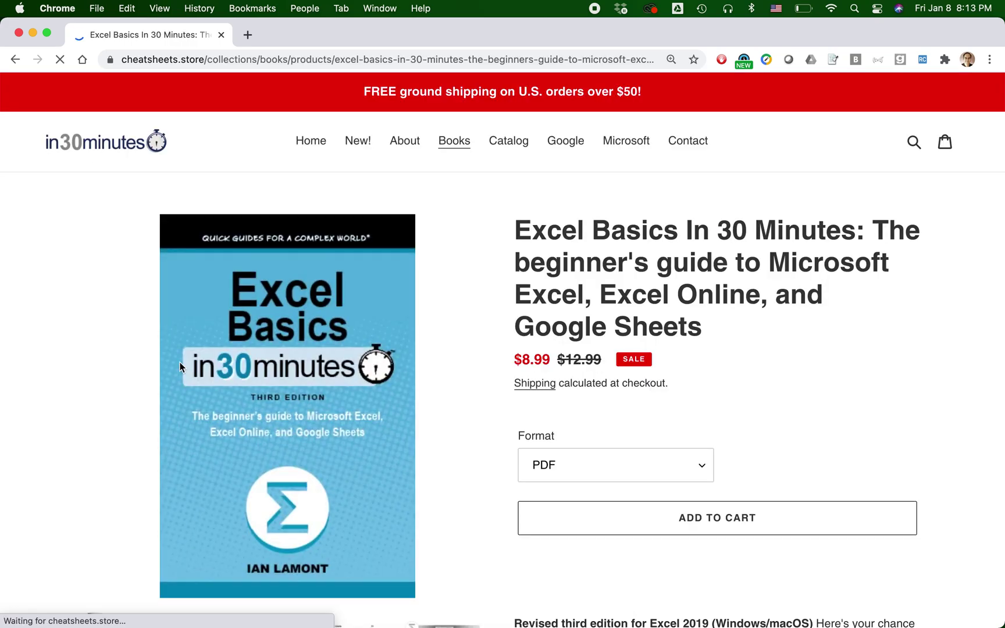
left_click_drag(515, 359, 550, 362)
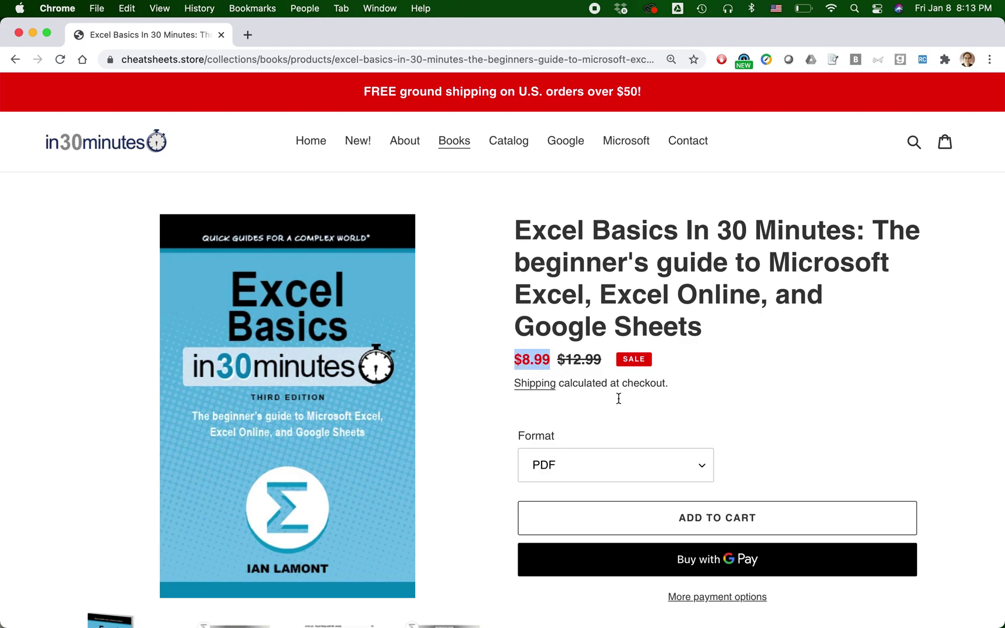
Switch the Format dropdown to Paperback to view the $11.99 price
left_click(701, 470)
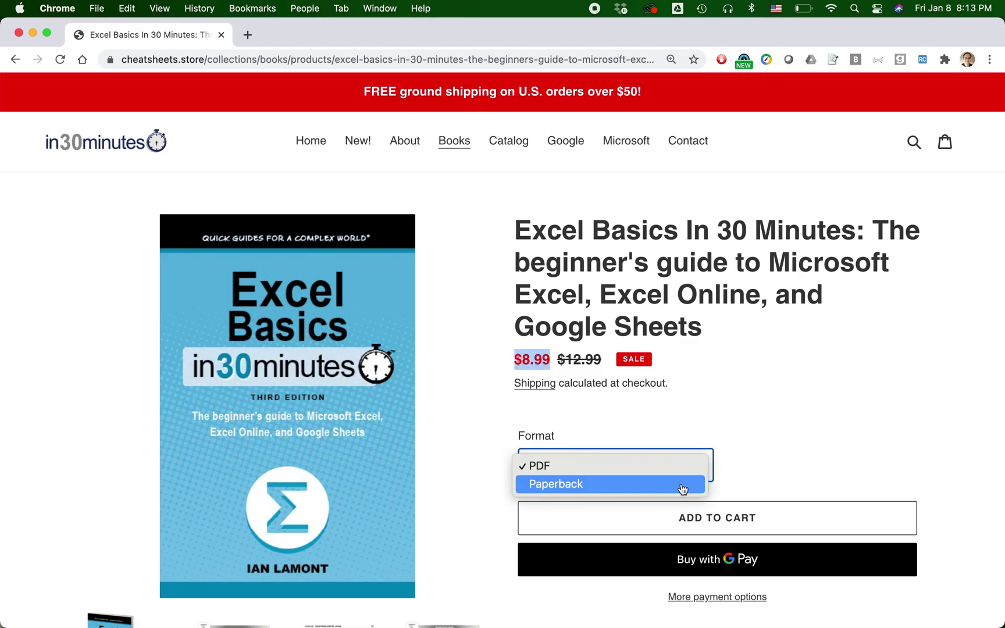
left_click(681, 486)
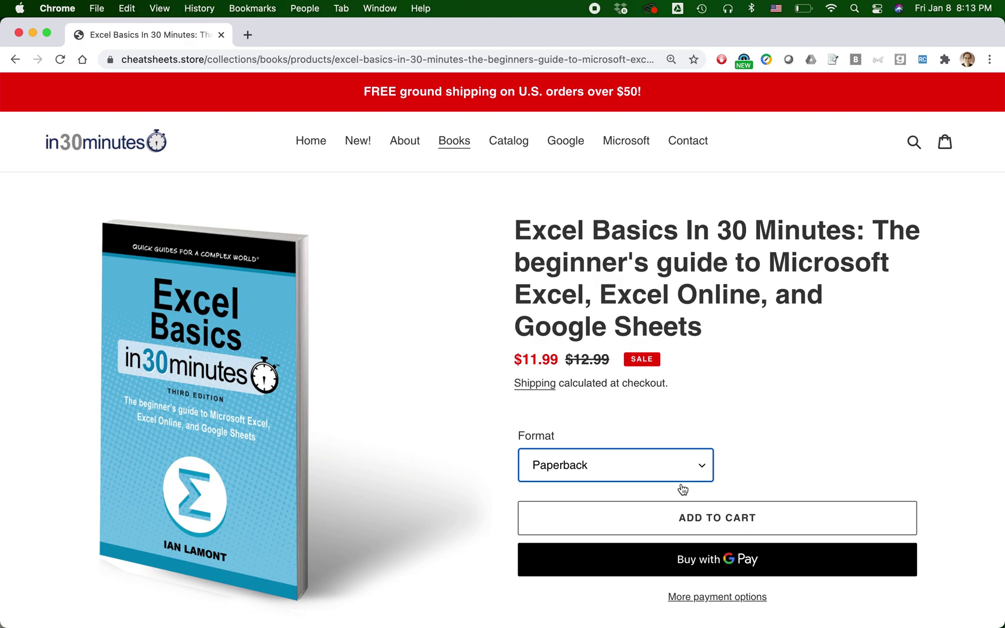
key("cmd+Tab")
Bring Safari with the leanmedia.org video page back to the front
key("super+Tab")
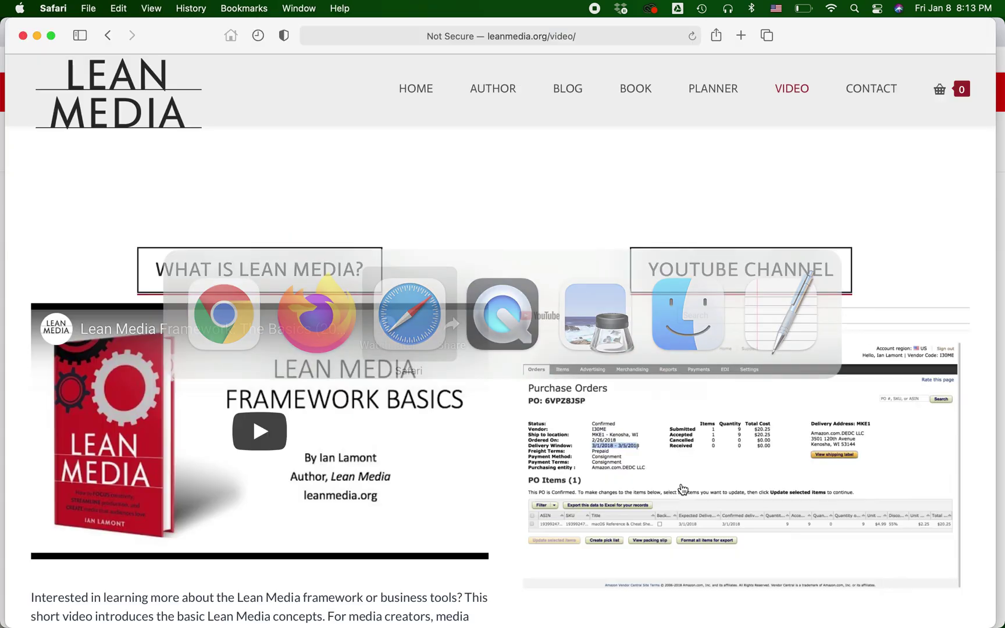